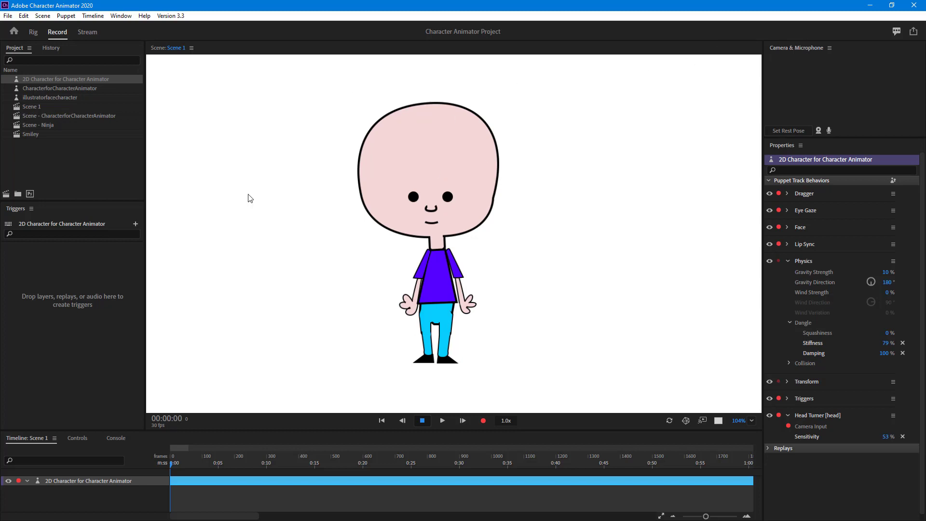
Open the 2D Character puppet in Rig and select its frontal head layer.
double_click(16, 81)
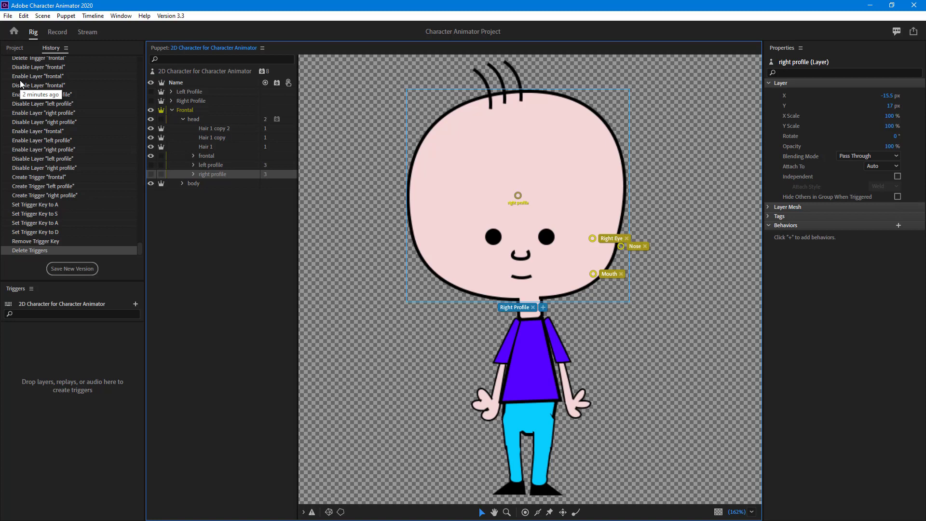
click(14, 48)
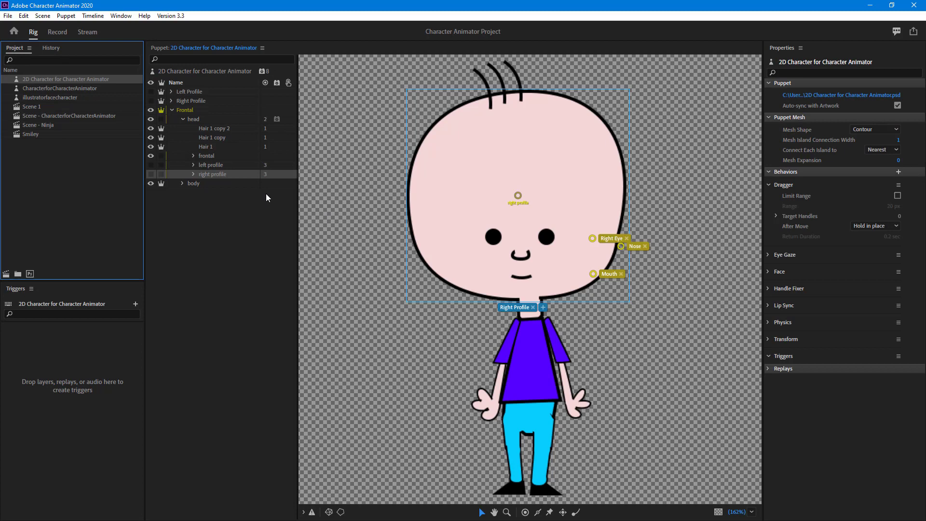
click(217, 155)
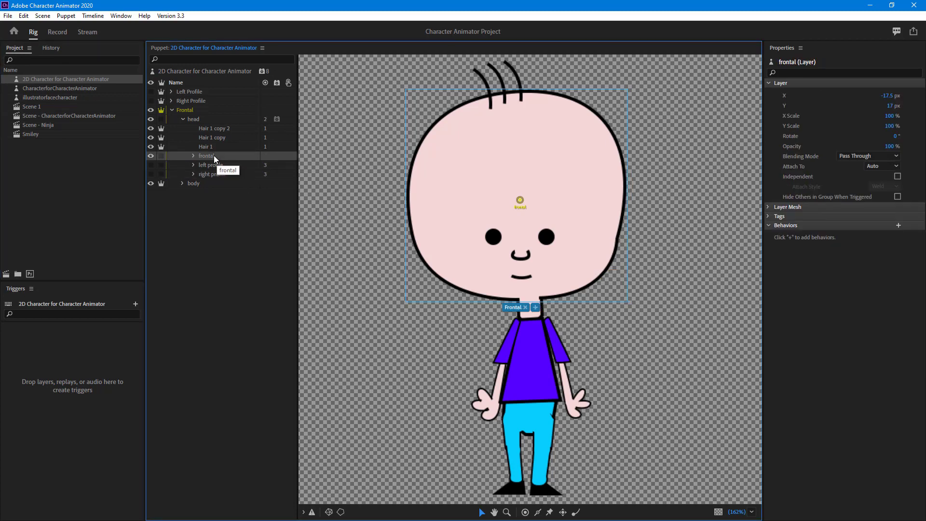
Preview the left- and right-profile faces, then show only the frontal face again.
click(151, 156)
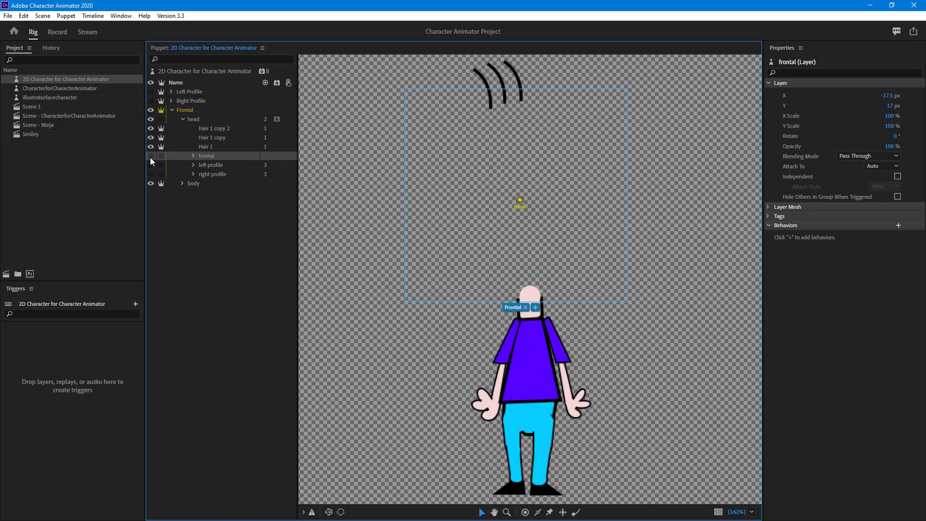
click(151, 165)
click(151, 165)
click(155, 175)
click(151, 175)
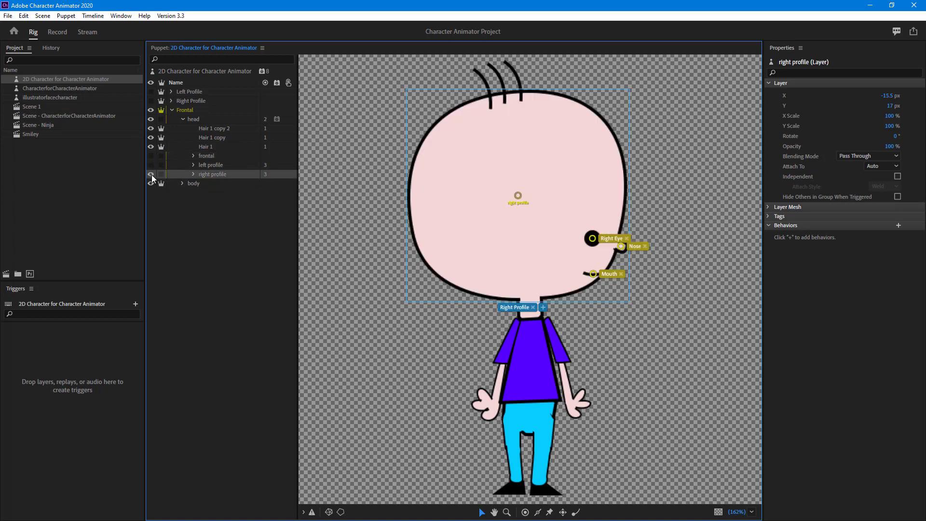
click(151, 174)
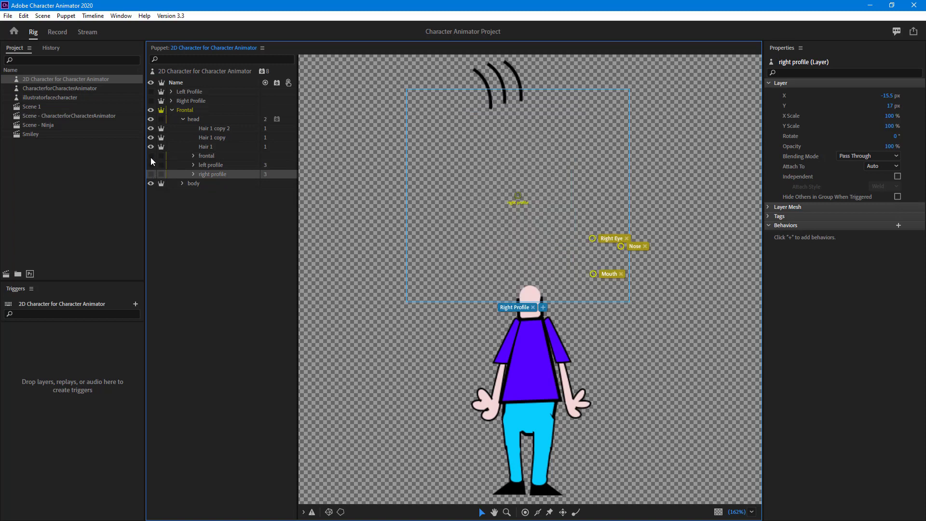
click(150, 156)
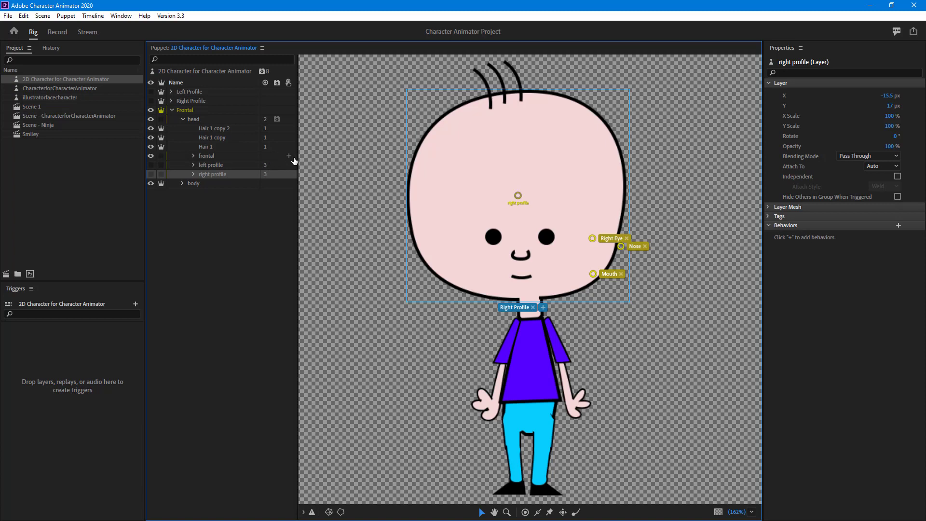
Create triggers from the frontal and left profile head layers.
click(290, 159)
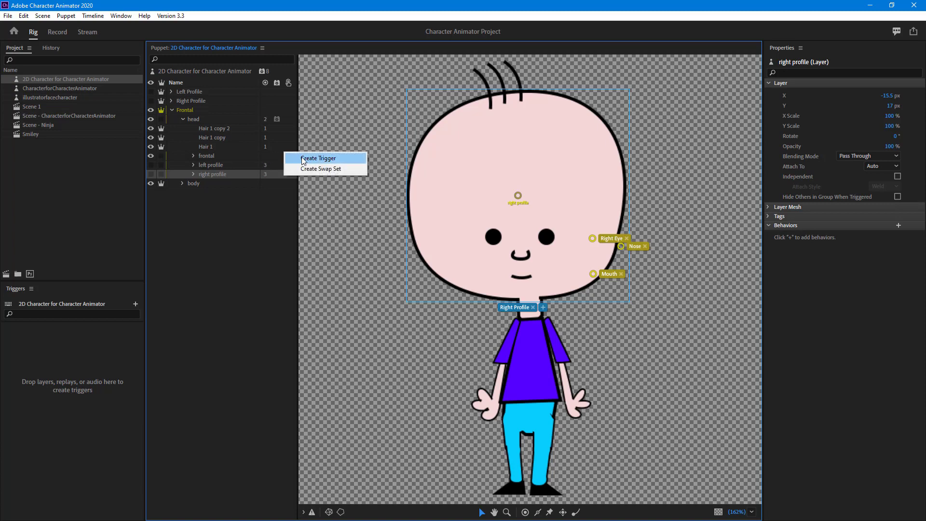
click(300, 159)
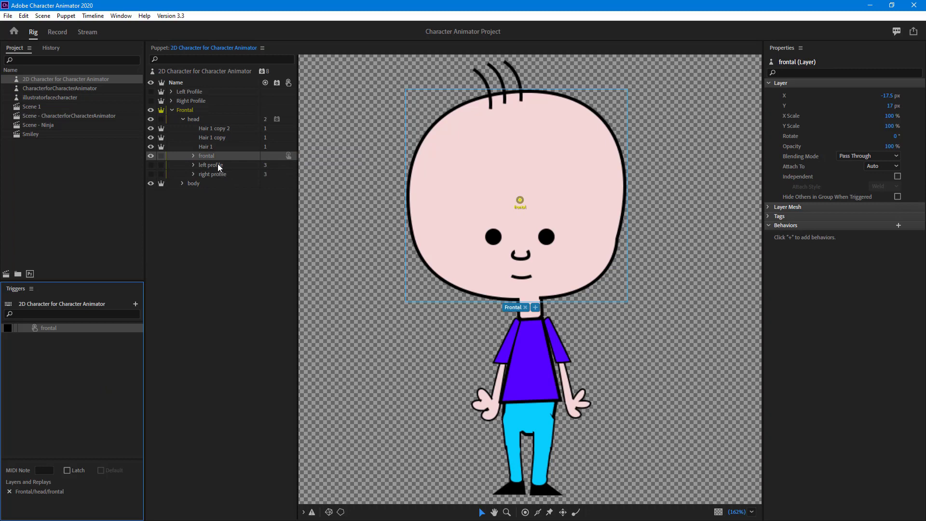
drag(218, 165, 88, 418)
Give the frontal trigger key A and the left profile trigger key S.
click(46, 329)
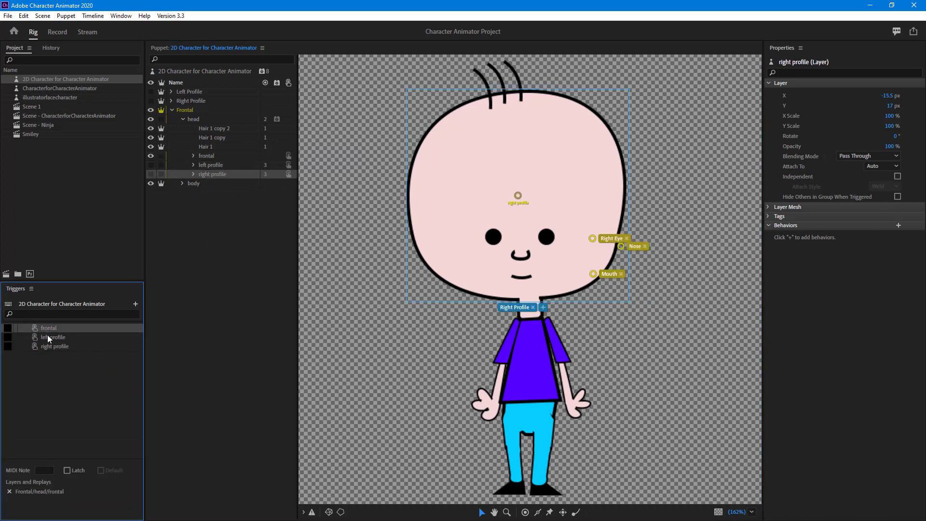
click(7, 329)
key(a)
click(10, 339)
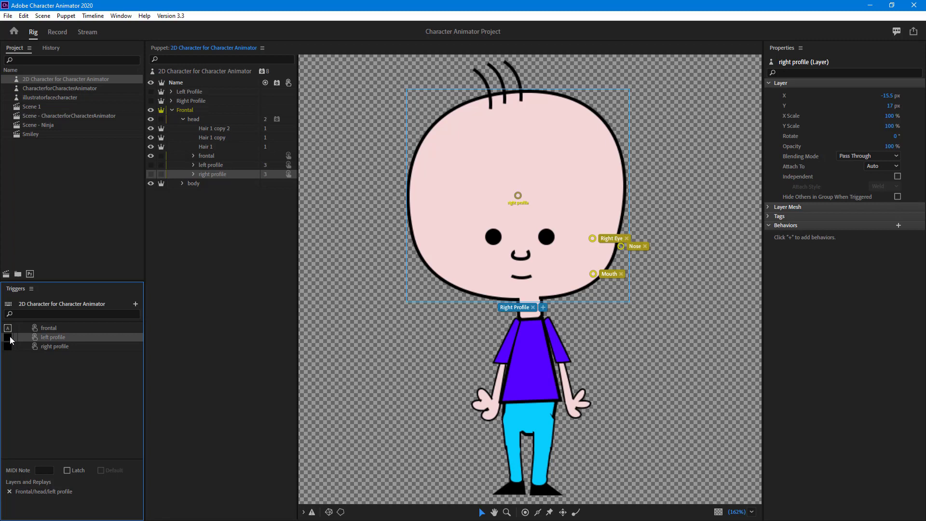
click(8, 337)
text(s)
click(8, 329)
Reassign trigger keys: S for frontal, A for left profile, D for right profile.
click(9, 330)
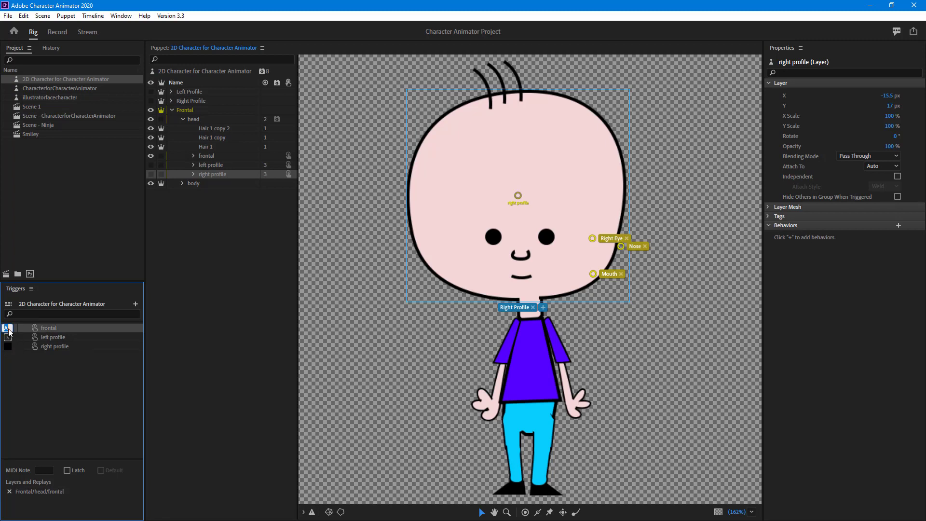
text(s)
click(8, 337)
click(8, 337)
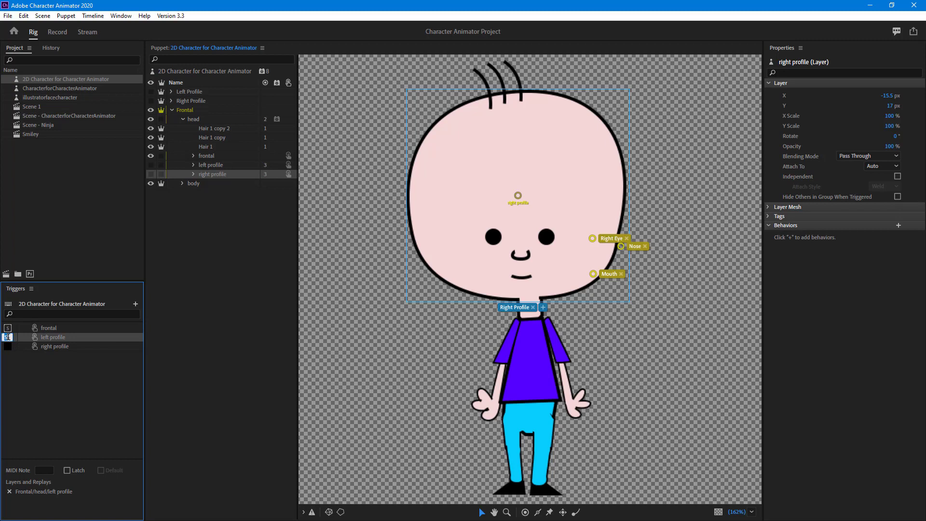
text(a)
click(10, 347)
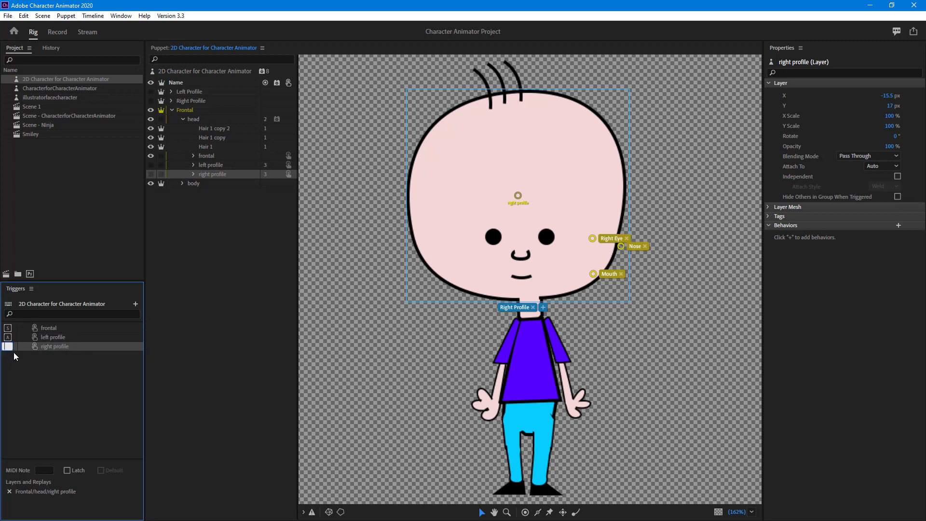
text(d)
click(19, 362)
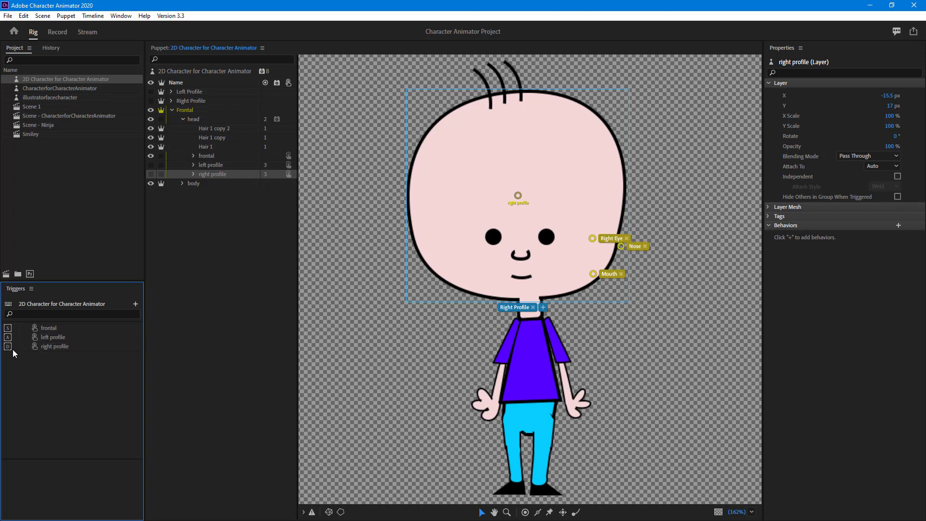
click(58, 32)
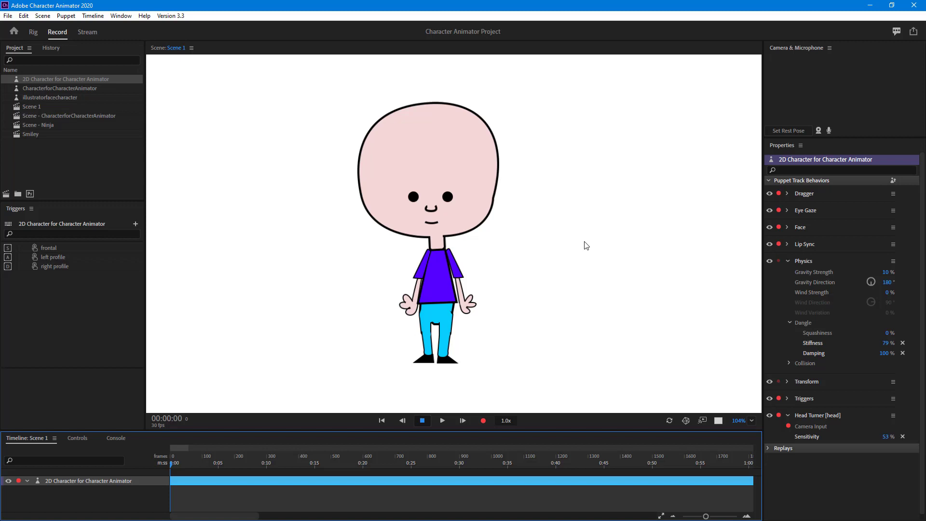
key(a)
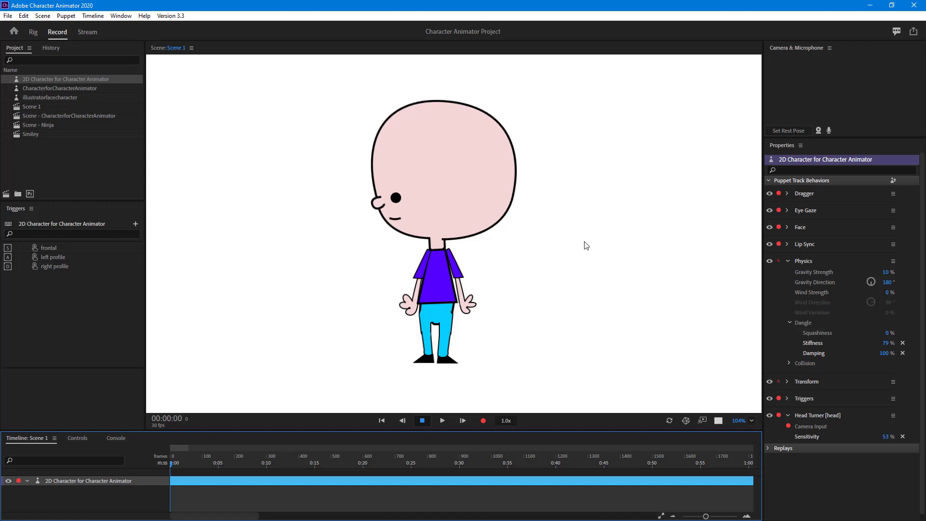
key(s)
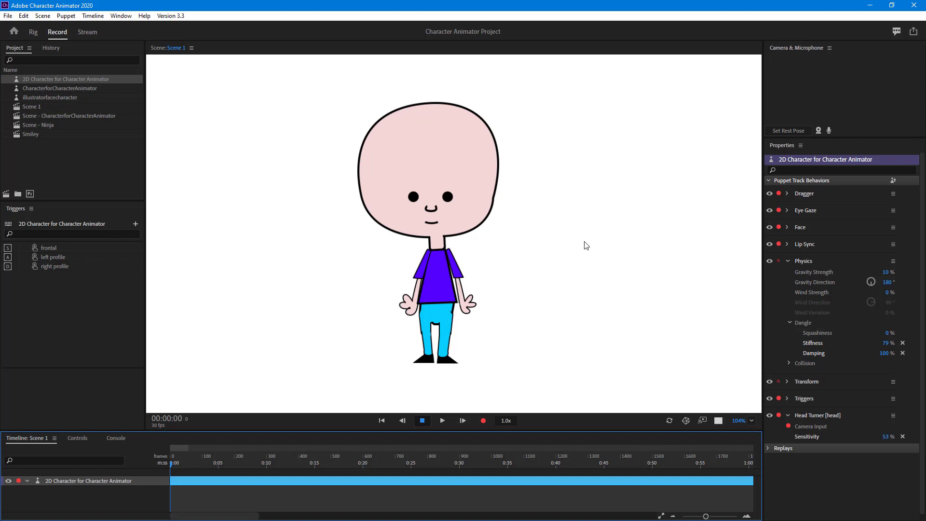
key(d)
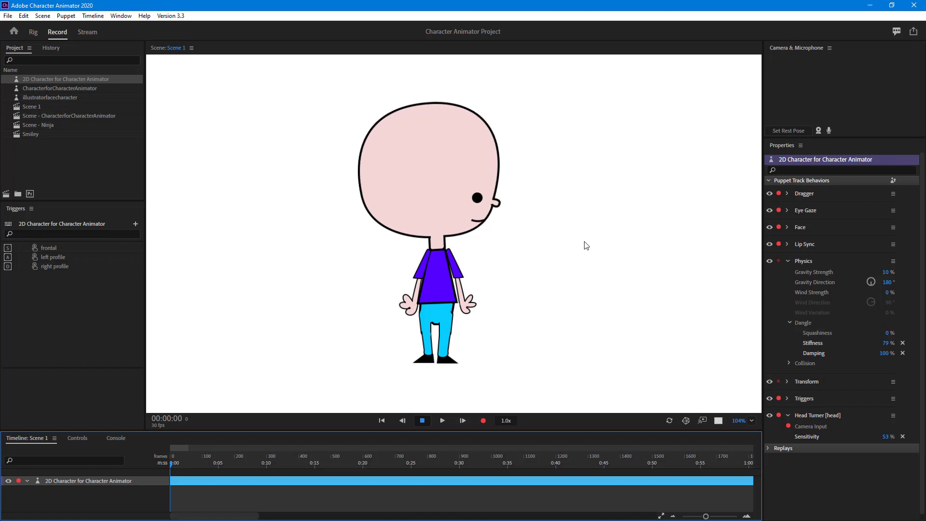
key(s)
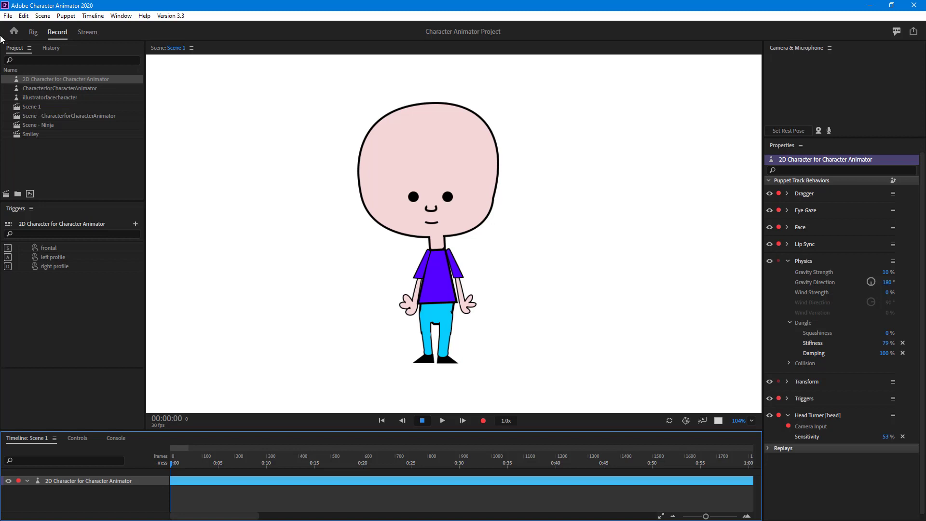
click(33, 32)
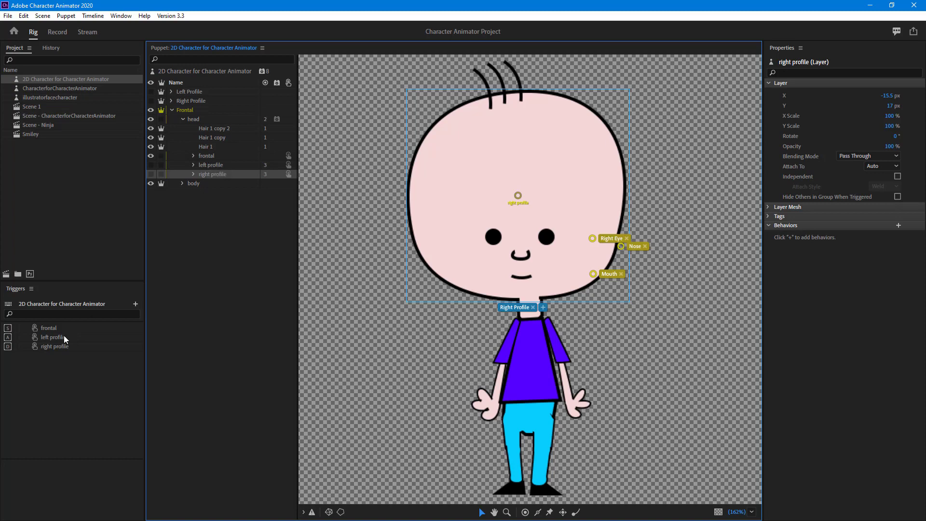
Delete the frontal trigger from the Triggers panel.
click(50, 331)
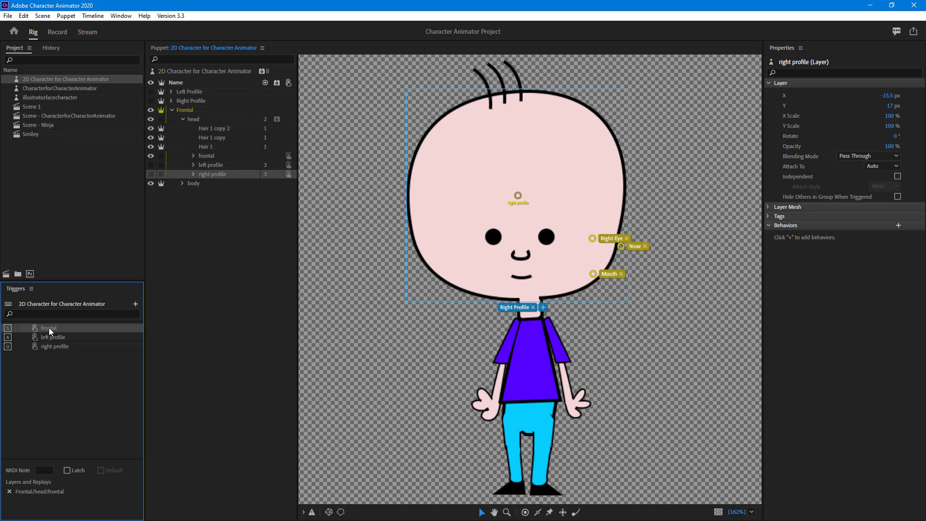
click(55, 337)
click(56, 345)
click(54, 328)
key(Delete)
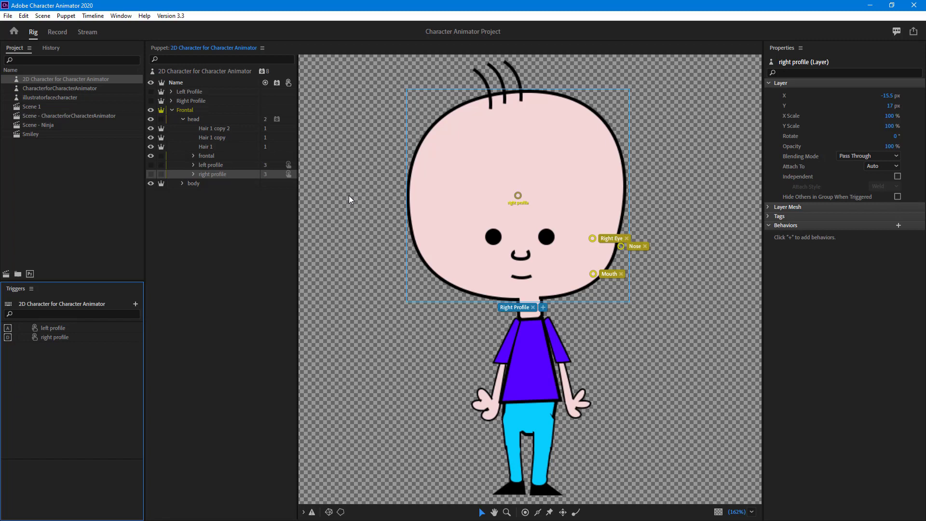
Turn on Latch for the left and right profile triggers, then switch to Record view.
click(56, 328)
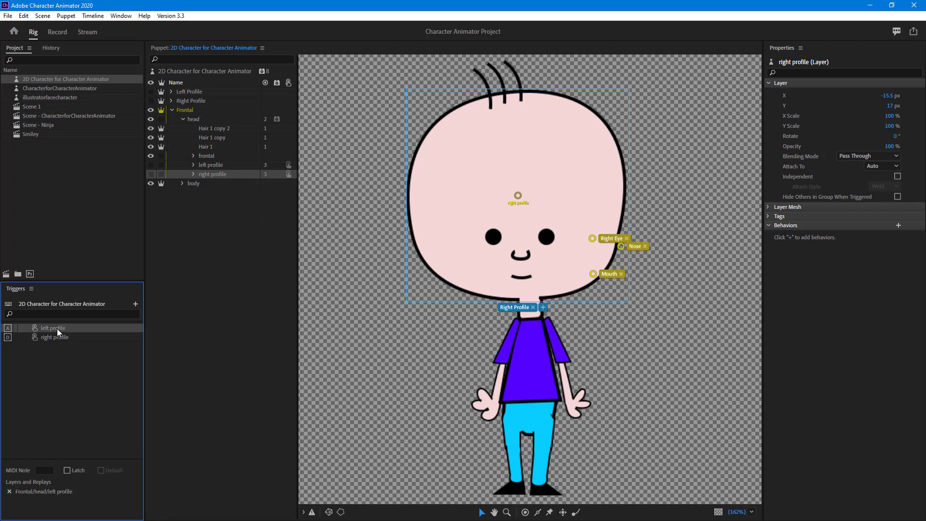
click(67, 470)
click(69, 339)
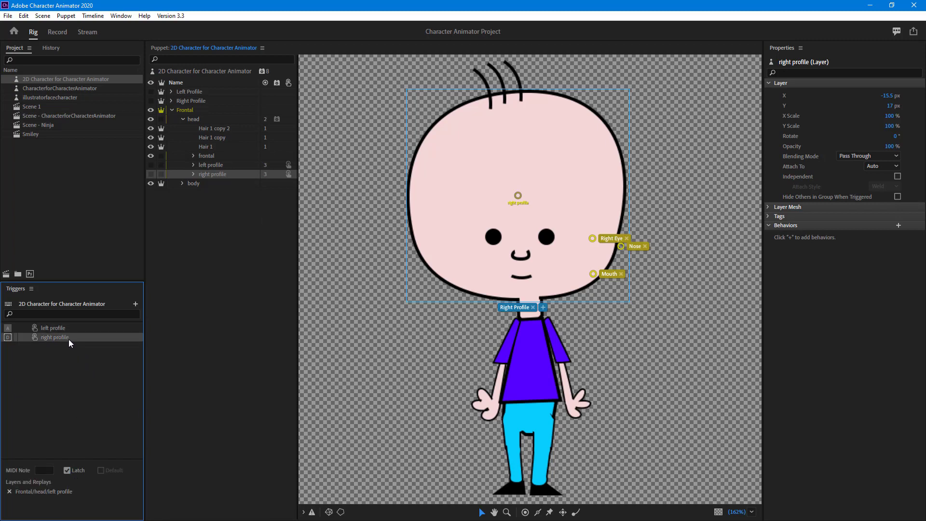
click(71, 471)
click(118, 433)
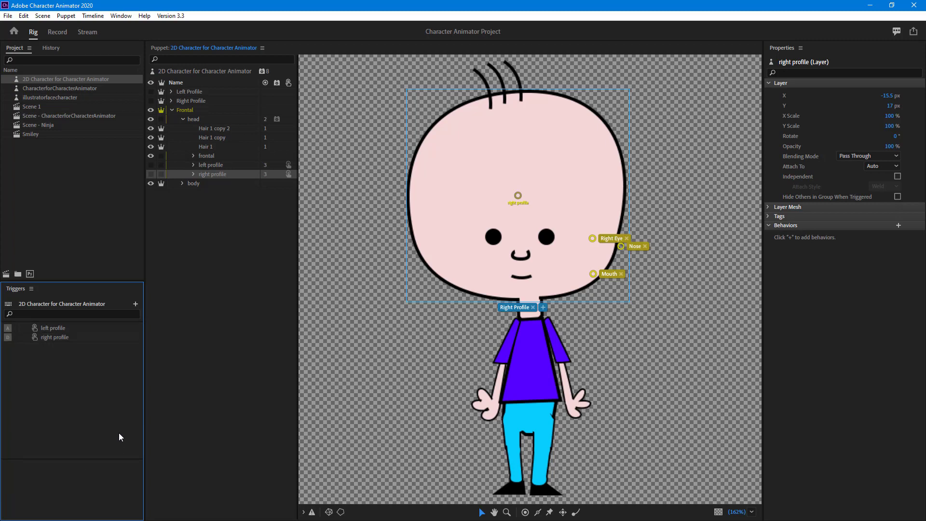
click(56, 32)
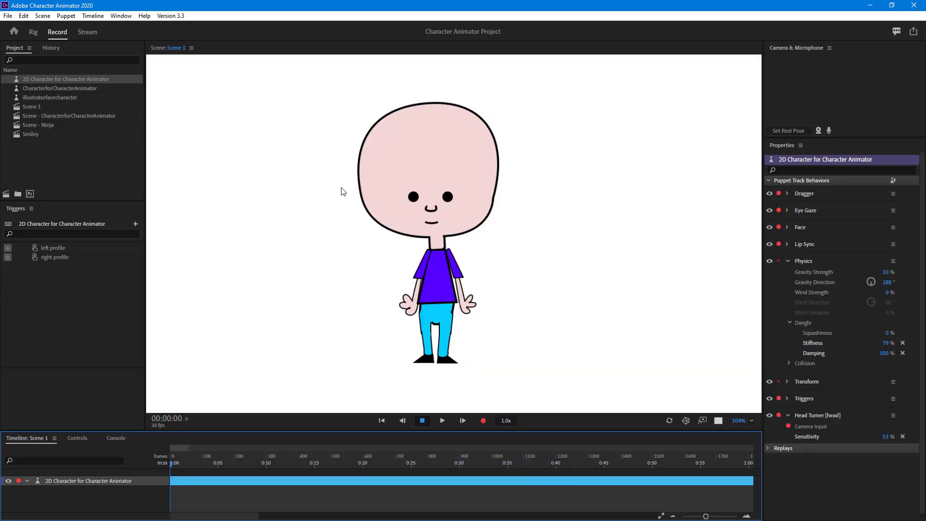
key(a)
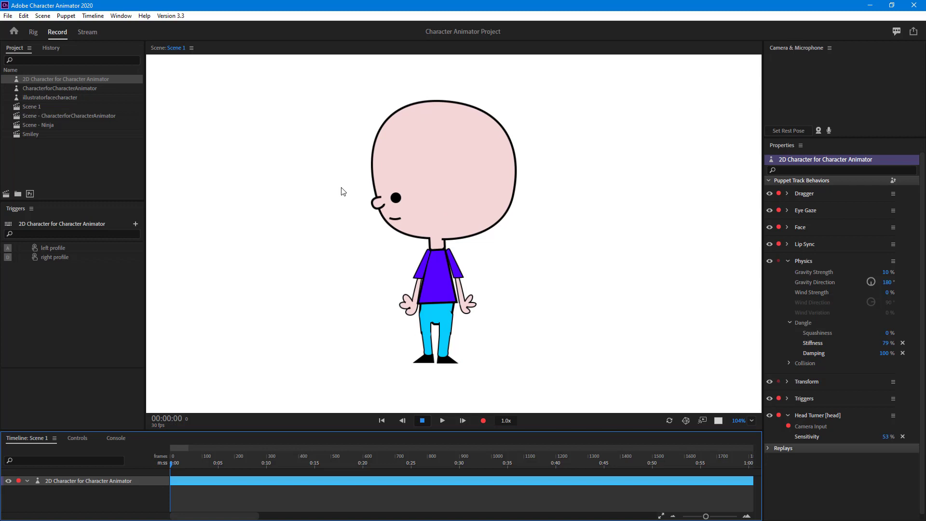
key(a)
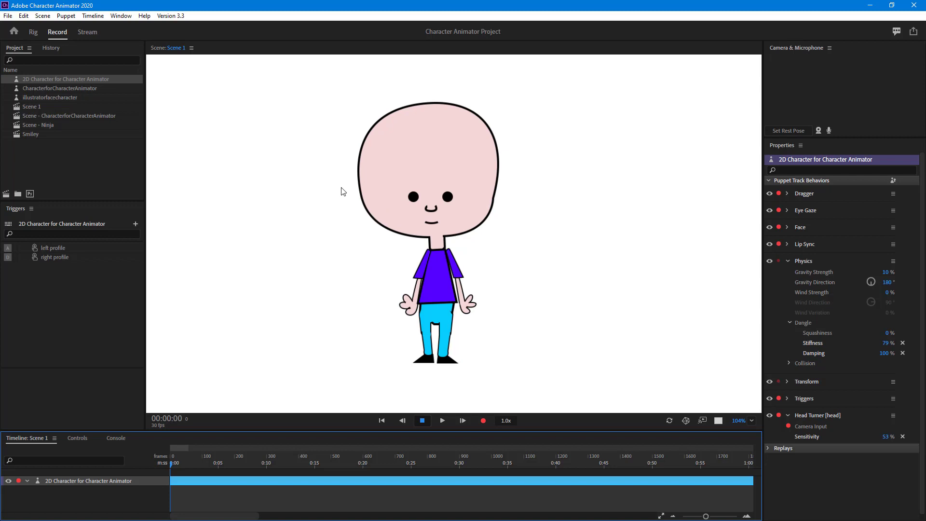
key(d)
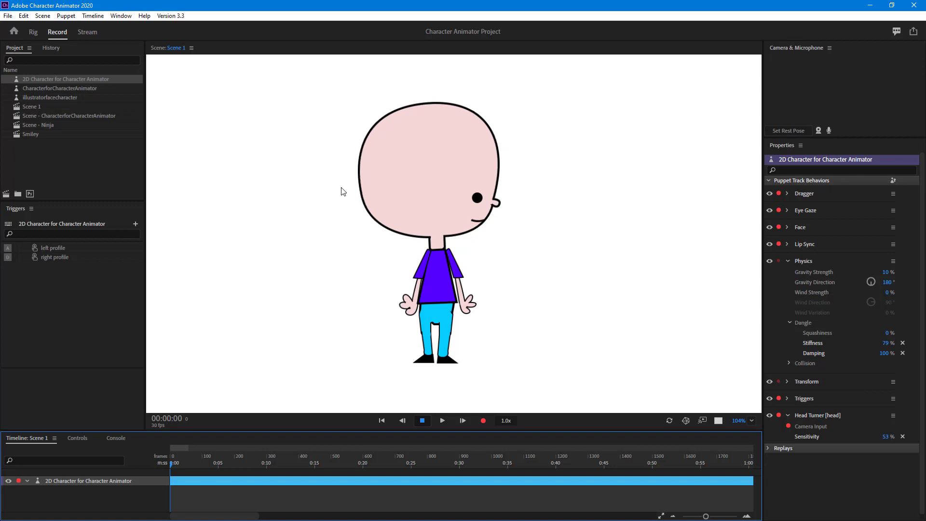
key(d)
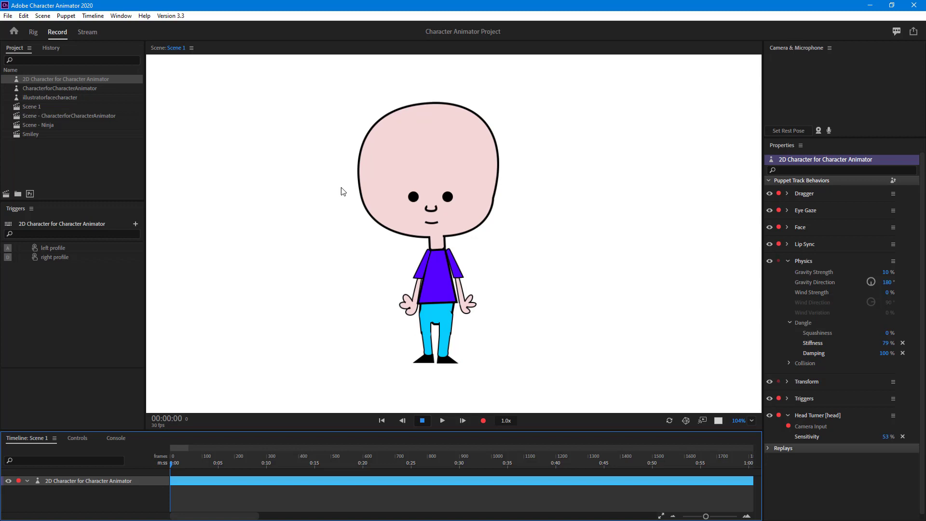
key(a)
key(a)
key(d)
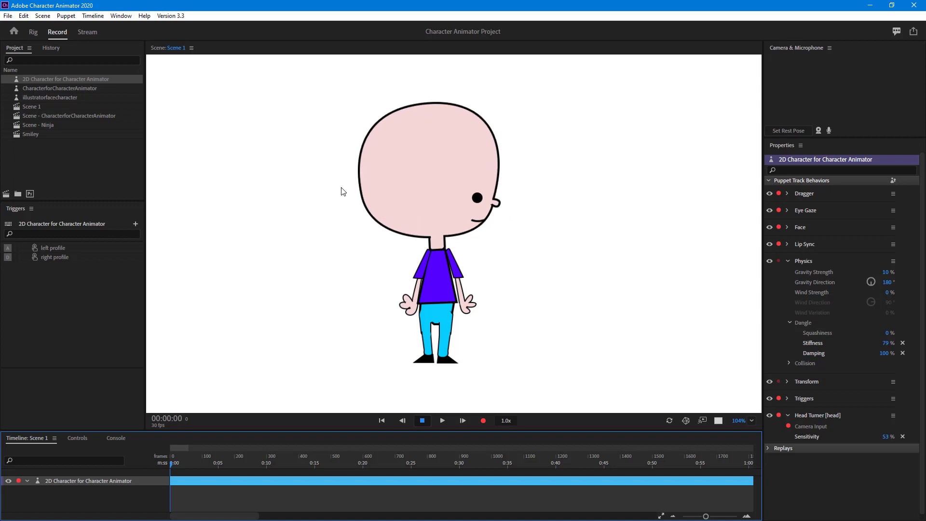
key(d)
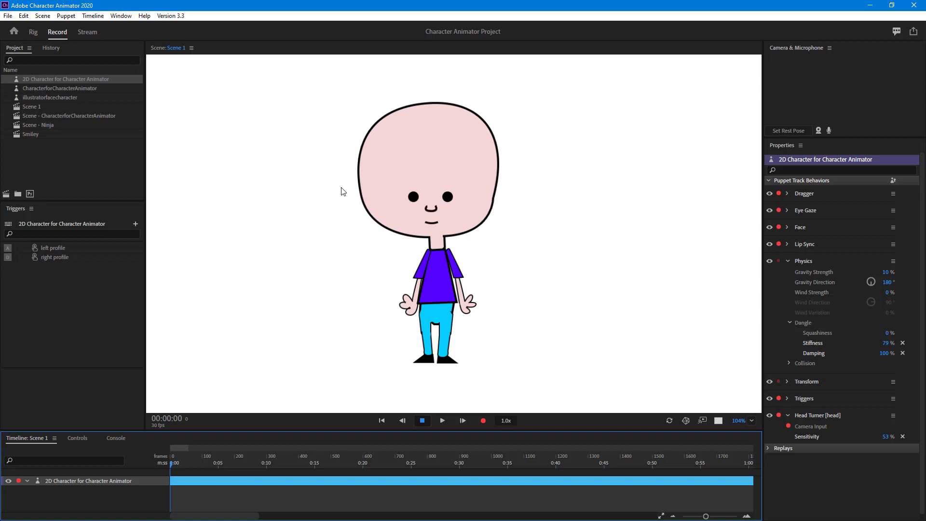
In Rig, untick Latch on the right and left profile triggers, then return to Record.
click(33, 33)
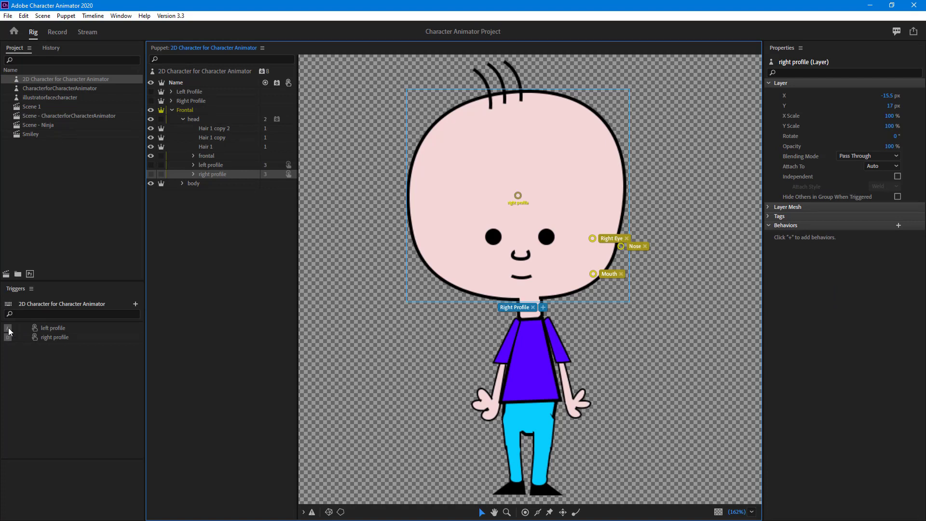
click(8, 329)
click(35, 333)
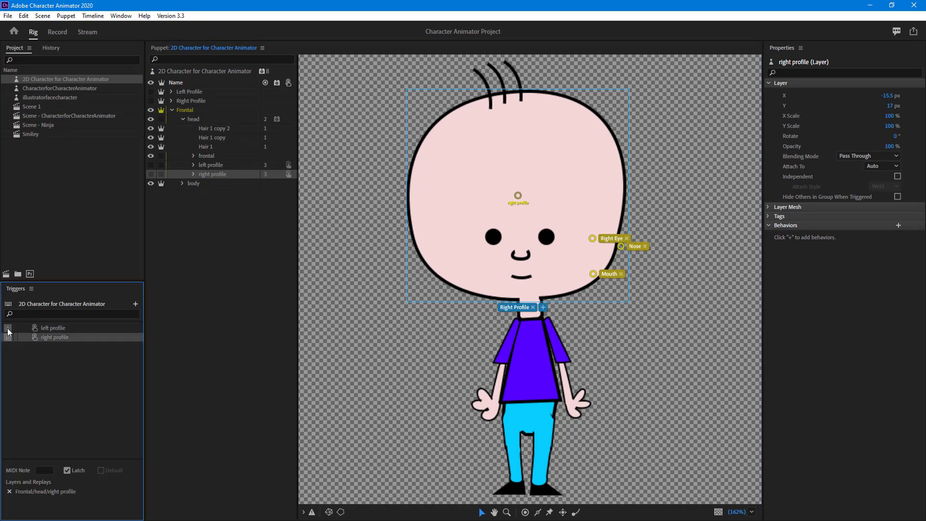
click(74, 469)
click(64, 329)
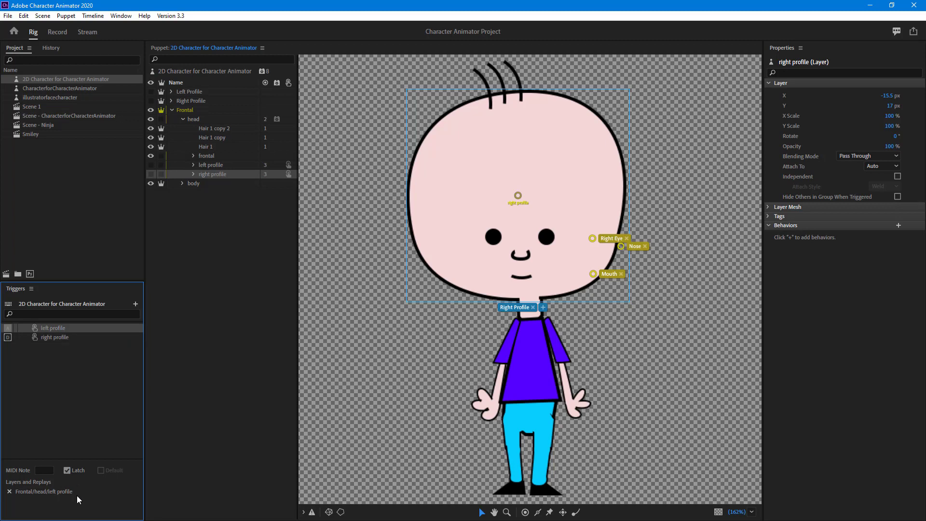
click(74, 470)
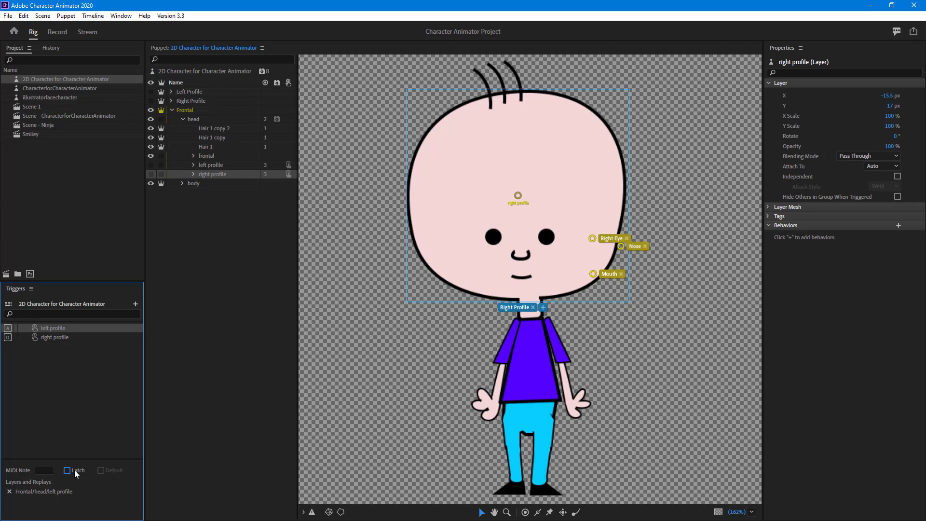
click(56, 33)
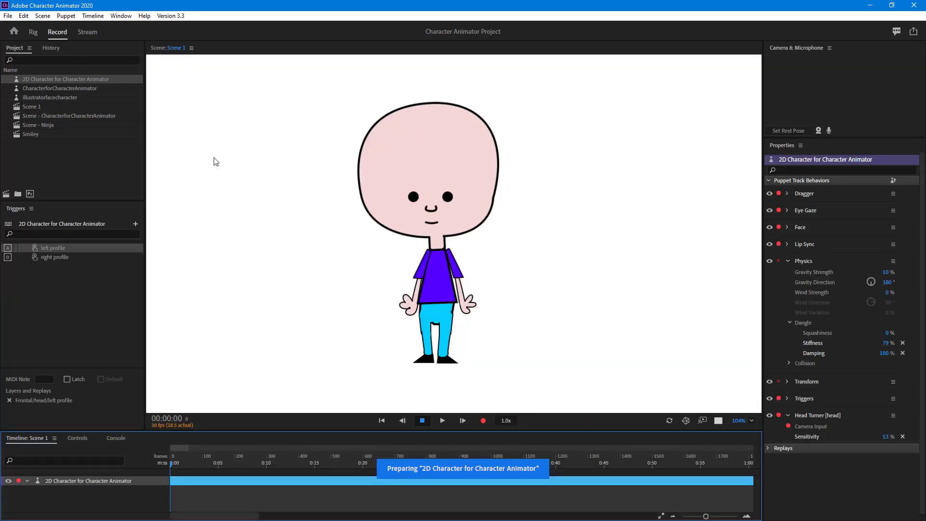
key(d)
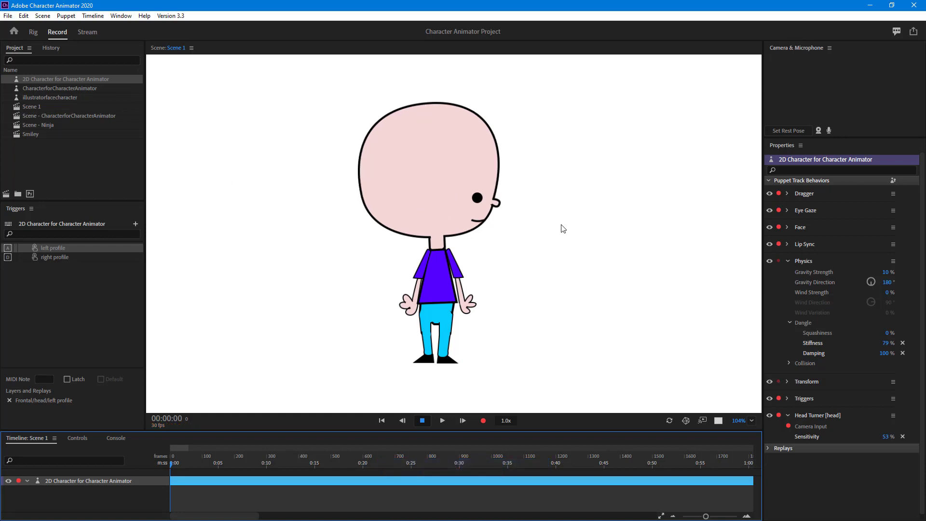
key(a)
key(d)
key(a)
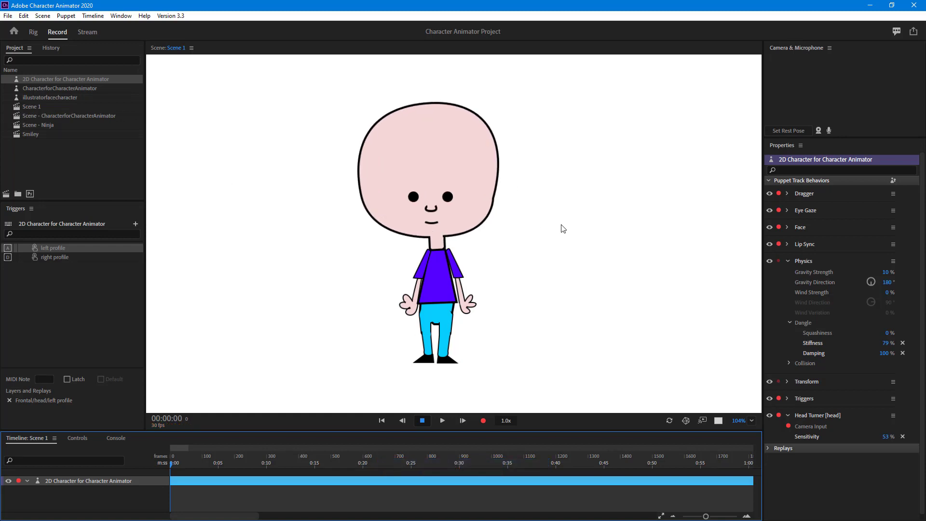
key(d)
key(a)
key(d)
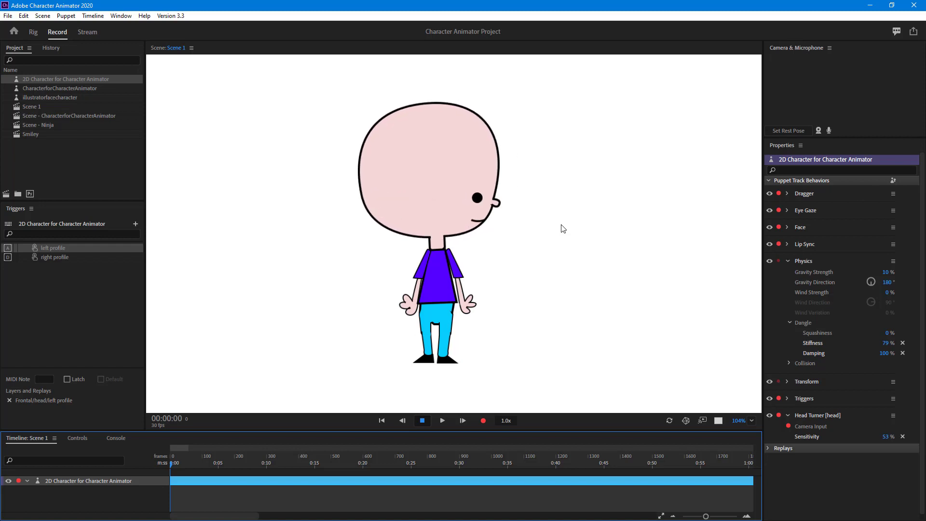
key(a)
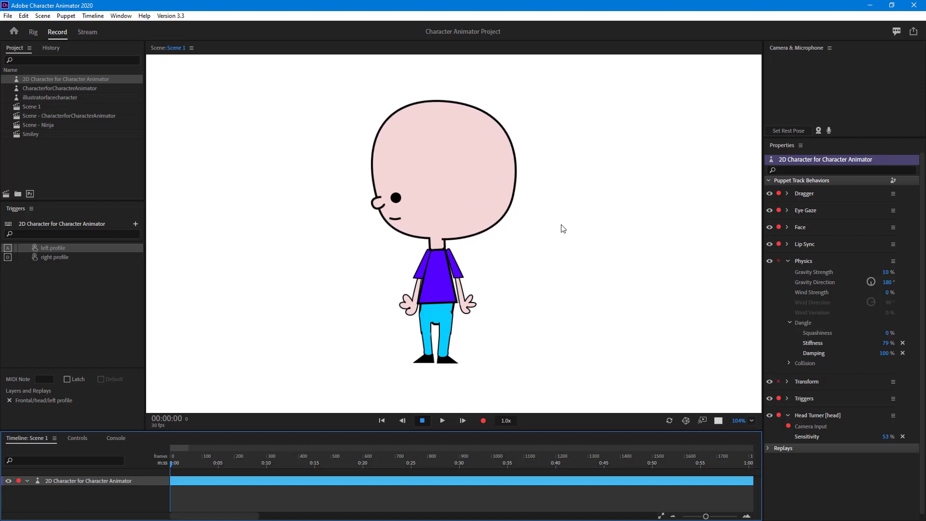
key(d)
key(a)
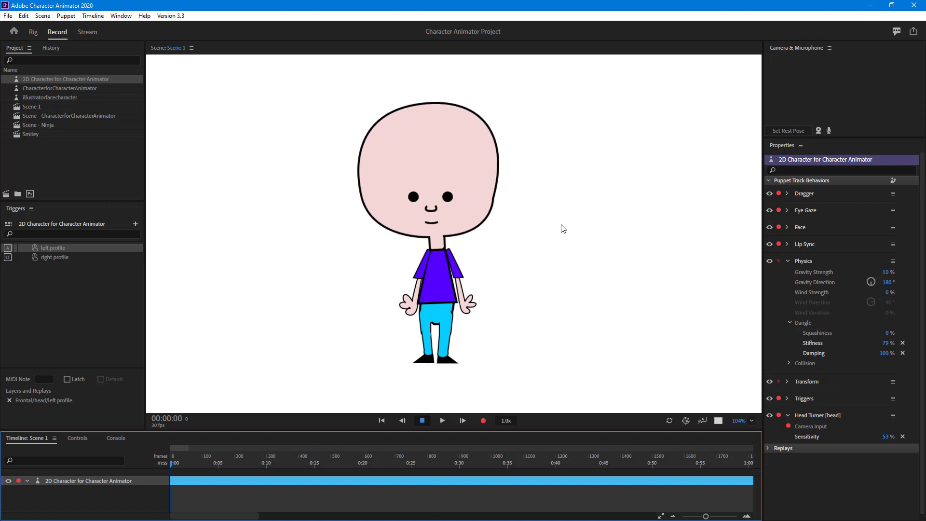